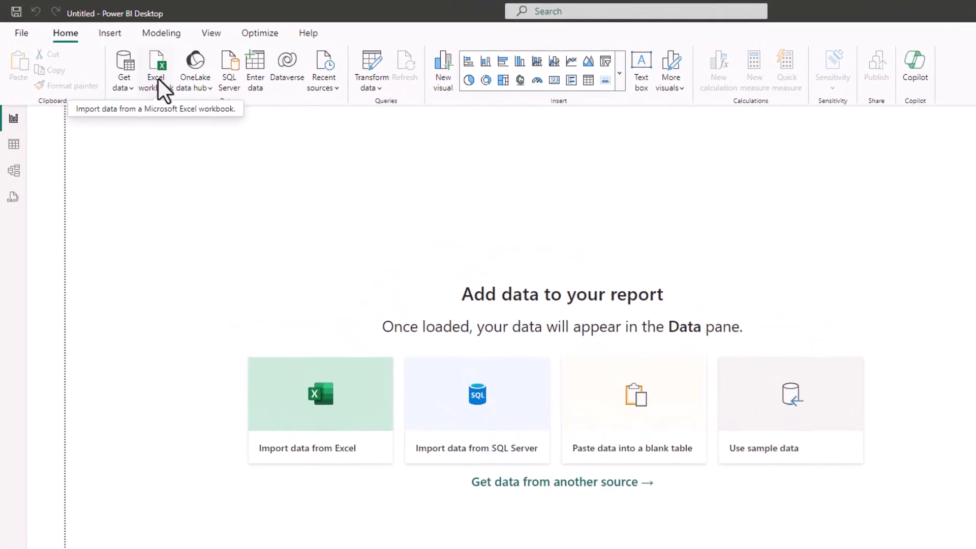
Step: Open the Import Budget Example Excel workbook as a data source for the report
{"action": "left_click", "coordinate": [158, 80]}
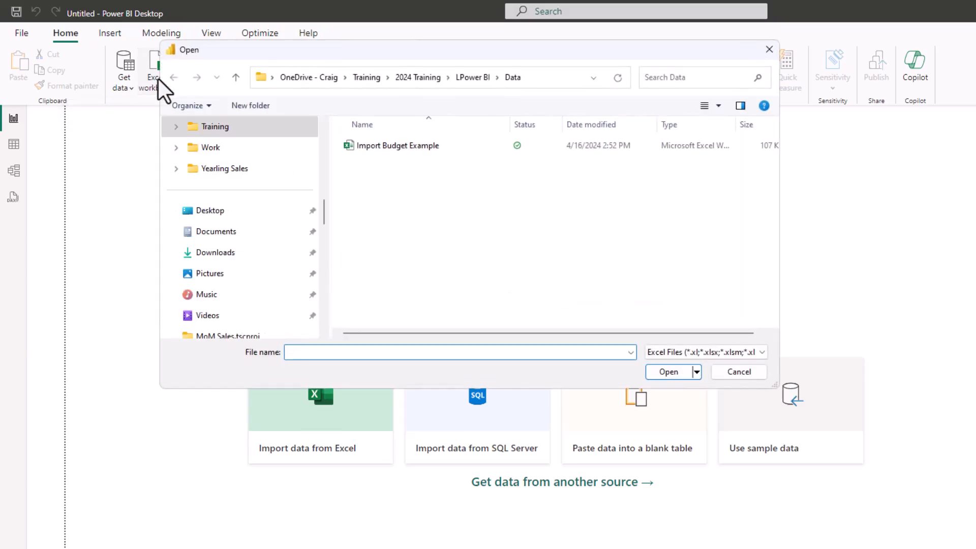
{"action": "left_click_drag", "start_coordinate": [330, 50], "coordinate": [426, 81]}
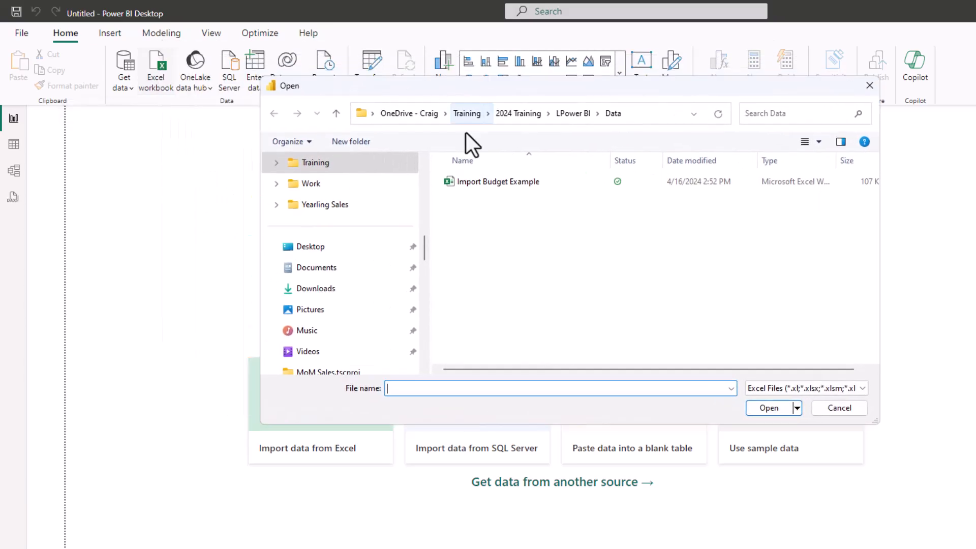
{"action": "left_click", "coordinate": [481, 184]}
{"action": "left_click", "coordinate": [770, 409]}
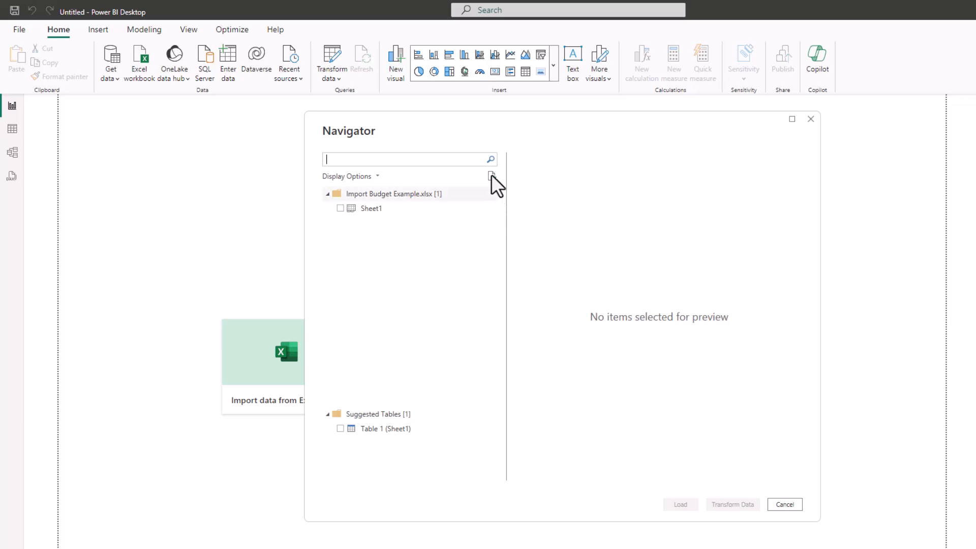
{"action": "left_click_drag", "start_coordinate": [473, 122], "coordinate": [466, 94]}
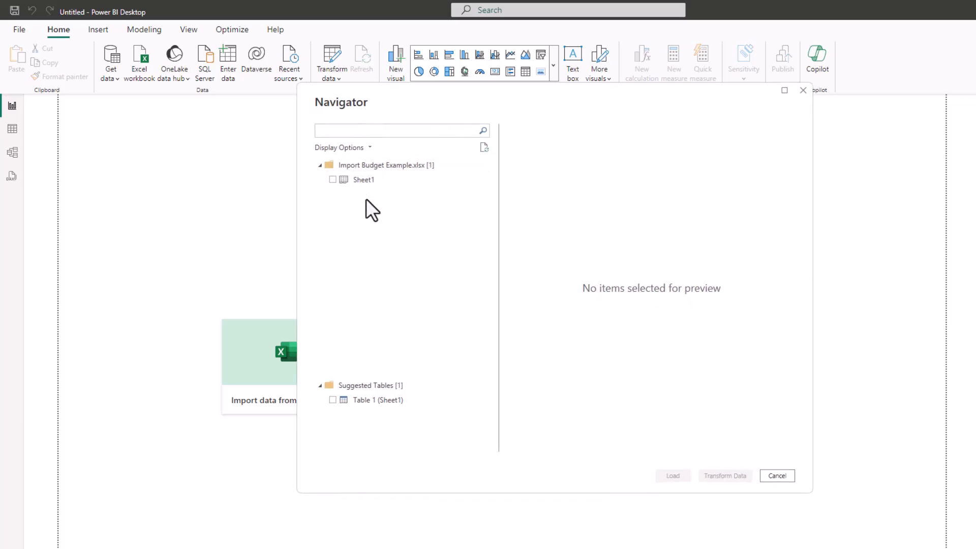
Step: Preview Sheet1 of the workbook, examining its headers, month columns and rows
{"action": "left_click", "coordinate": [333, 180]}
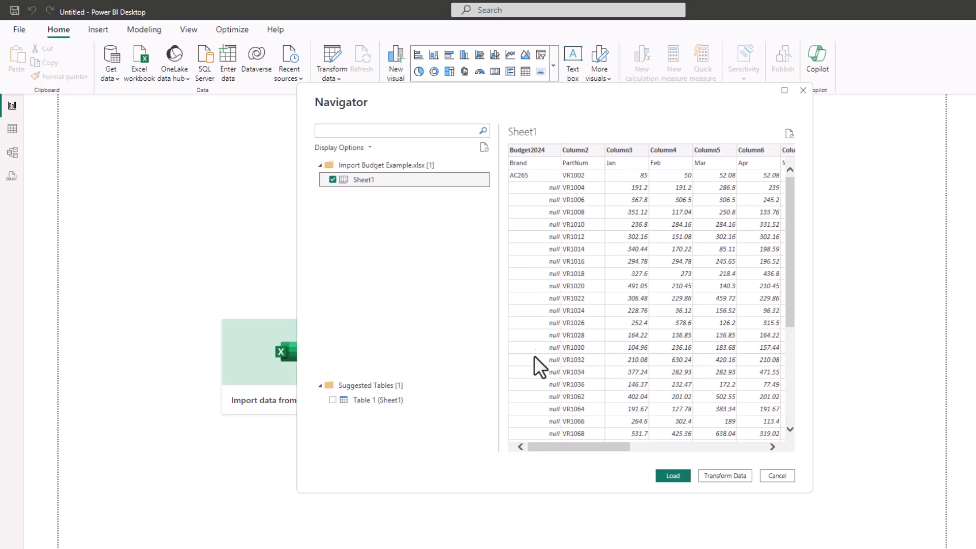
{"action": "left_click_drag", "start_coordinate": [556, 446], "coordinate": [692, 448]}
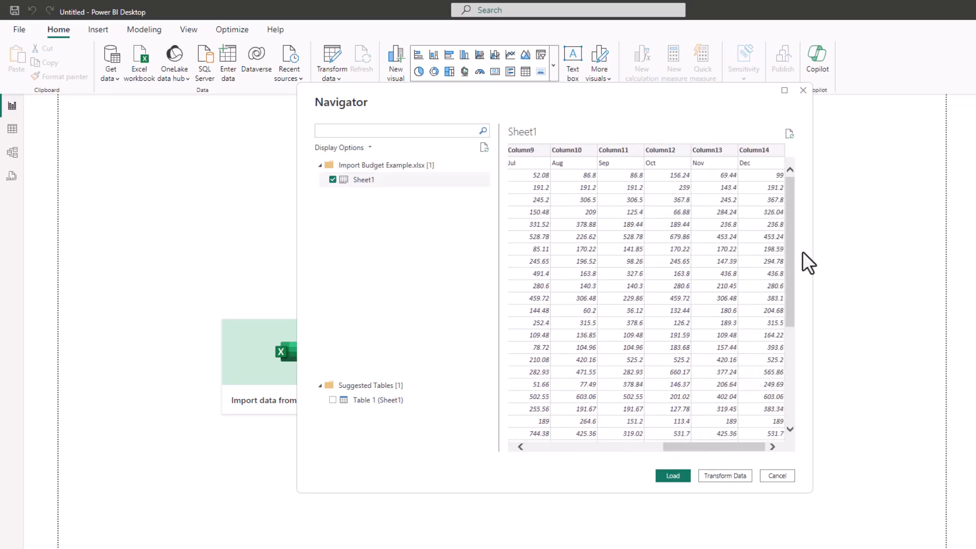
{"action": "left_click_drag", "start_coordinate": [788, 250], "coordinate": [800, 376]}
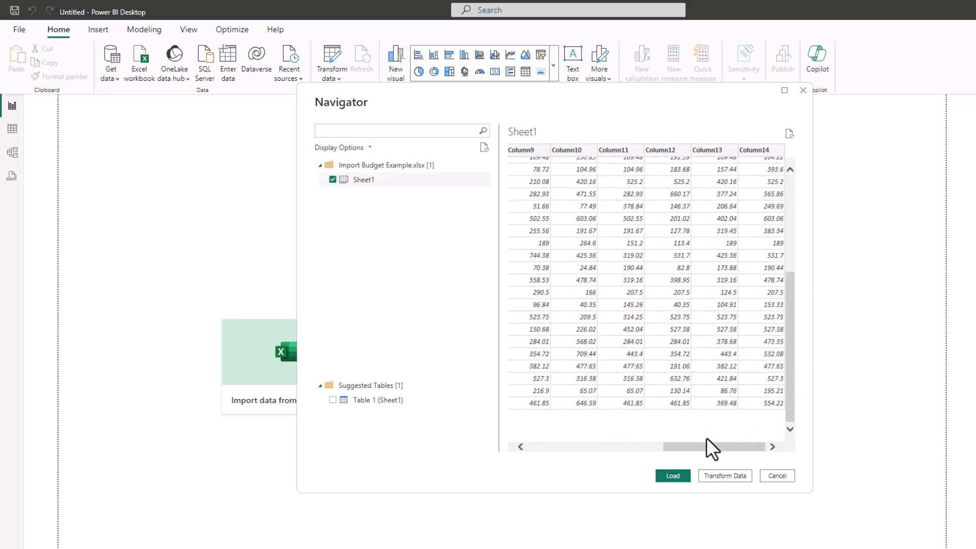
{"action": "left_click_drag", "start_coordinate": [684, 448], "coordinate": [510, 442]}
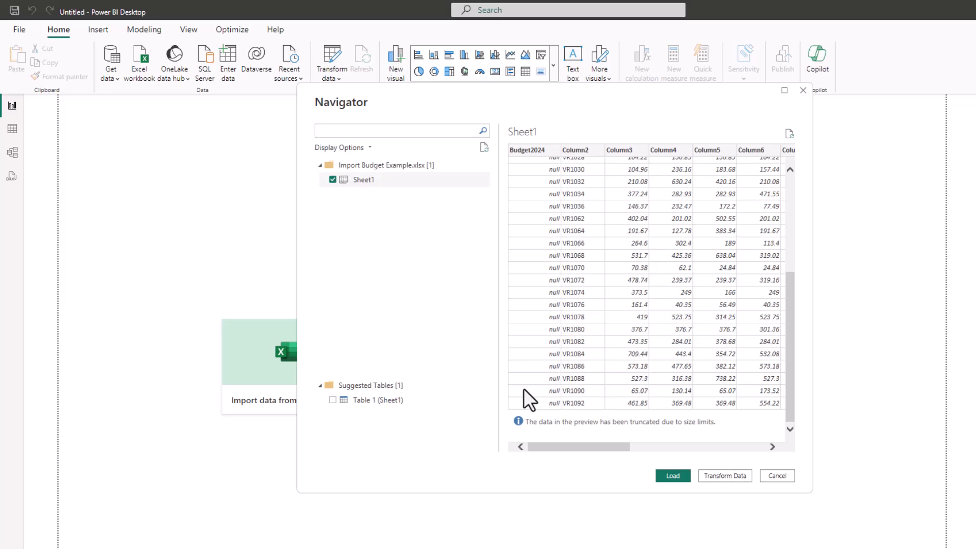
Step: Choose the suggested Table 1 (Sheet1) instead of Sheet1, check its preview and open it for data transformation
{"action": "left_click", "coordinate": [332, 400]}
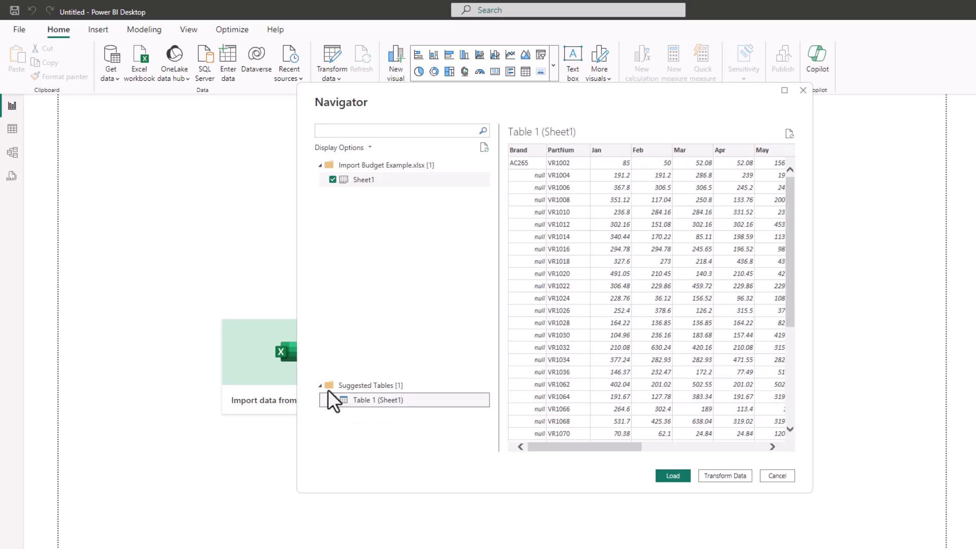
{"action": "left_click", "coordinate": [333, 181]}
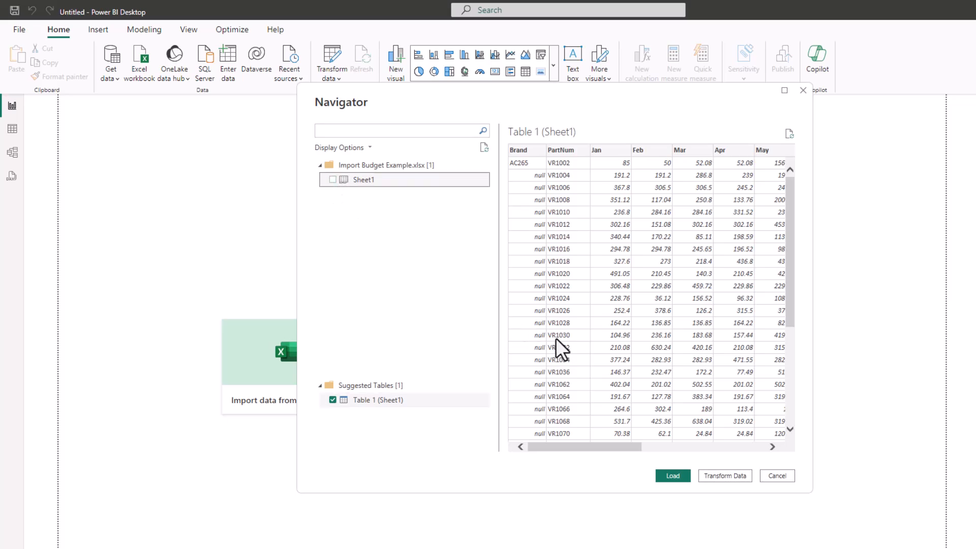
{"action": "left_click_drag", "start_coordinate": [565, 447], "coordinate": [770, 431]}
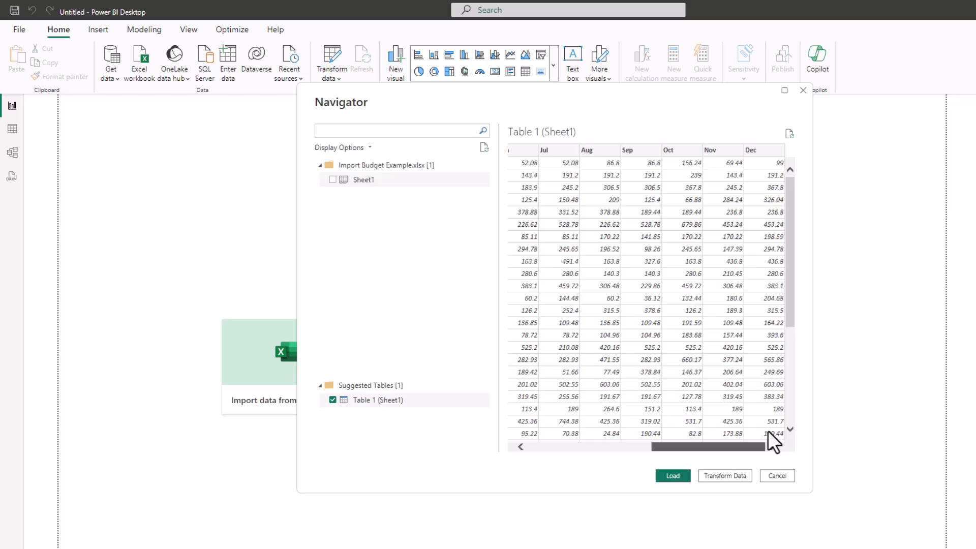
{"action": "left_click_drag", "start_coordinate": [768, 430], "coordinate": [519, 409]}
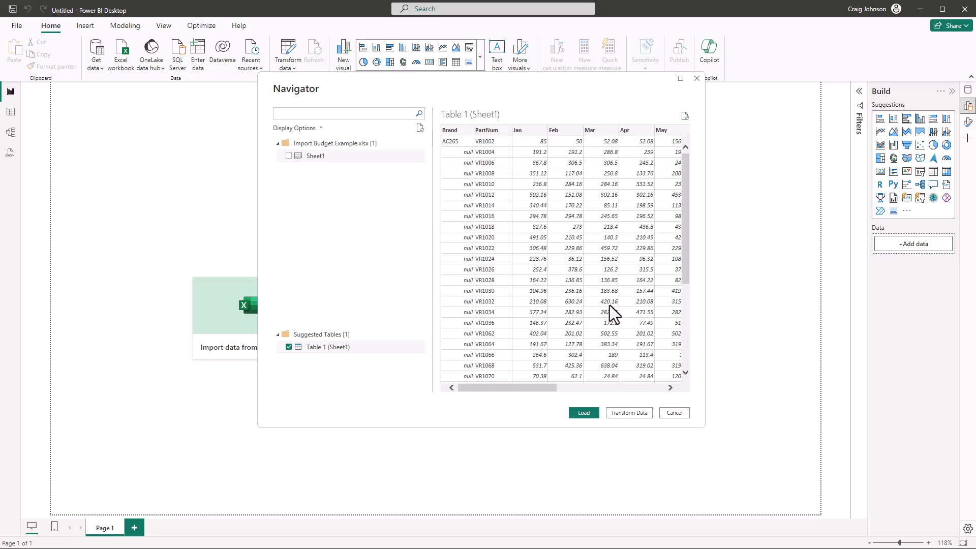
{"action": "scroll", "coordinate": [610, 310], "scroll_direction": "down", "scroll_amount": 5}
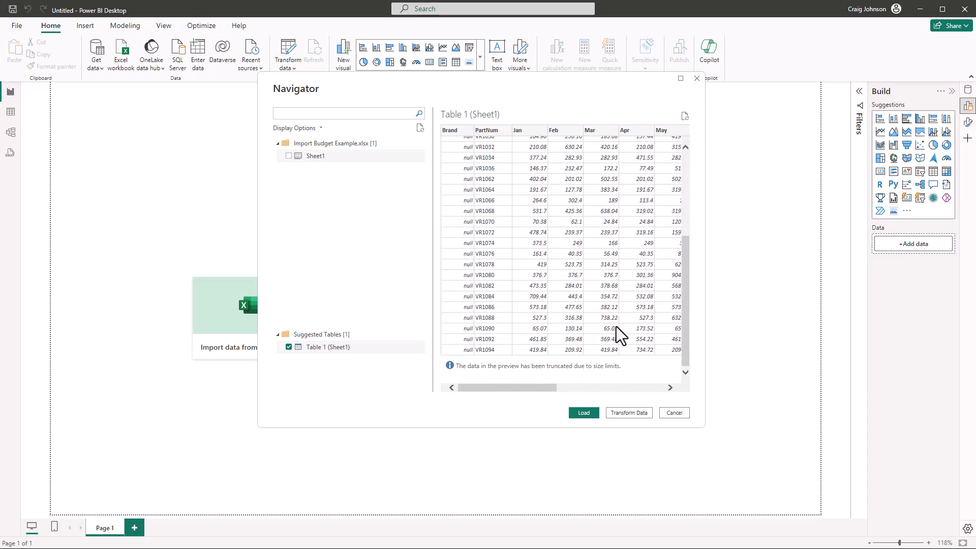
{"action": "scroll", "coordinate": [616, 327], "scroll_direction": "up", "scroll_amount": 5}
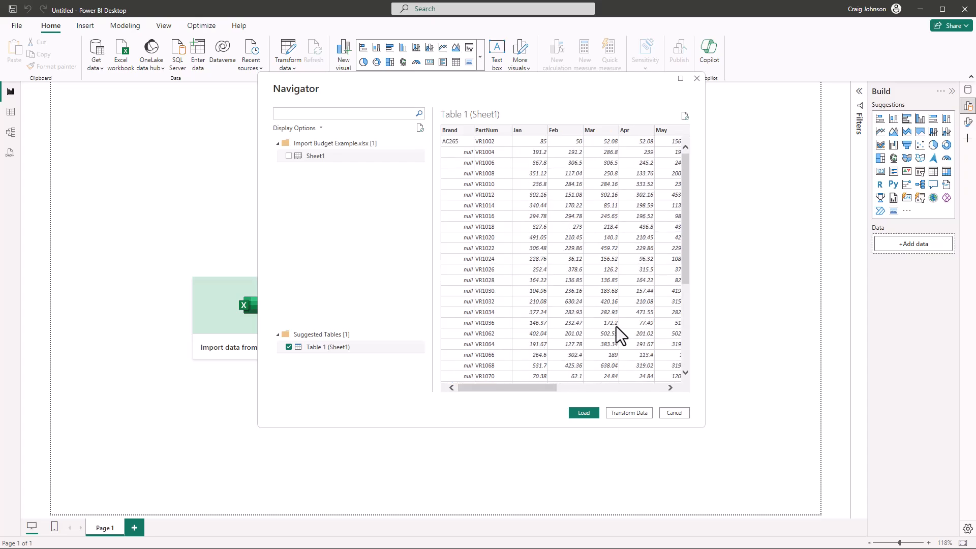
{"action": "left_click", "coordinate": [631, 413]}
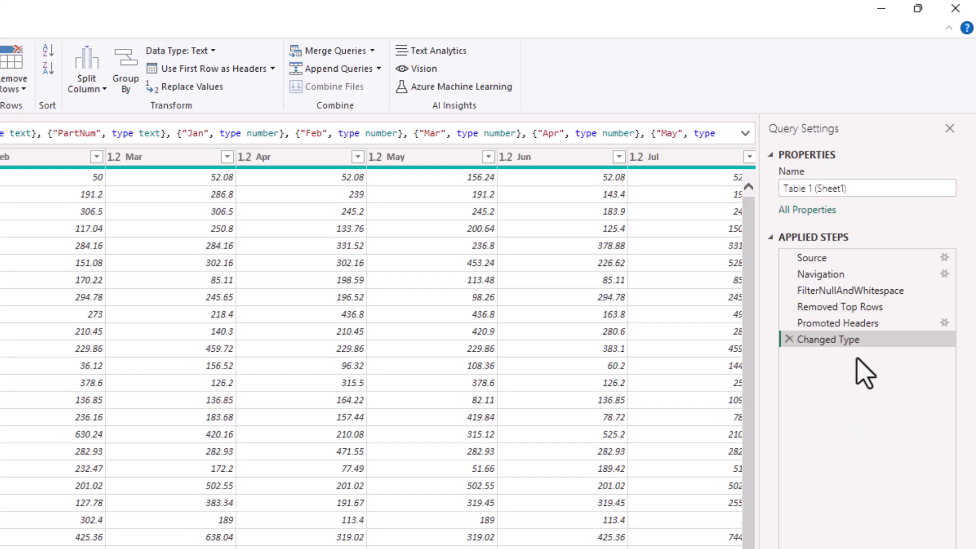
Step: Rename the query as BudgetData and remove its Changed Type step
{"action": "left_click", "coordinate": [872, 192]}
{"action": "type", "text": "BudgetData"}
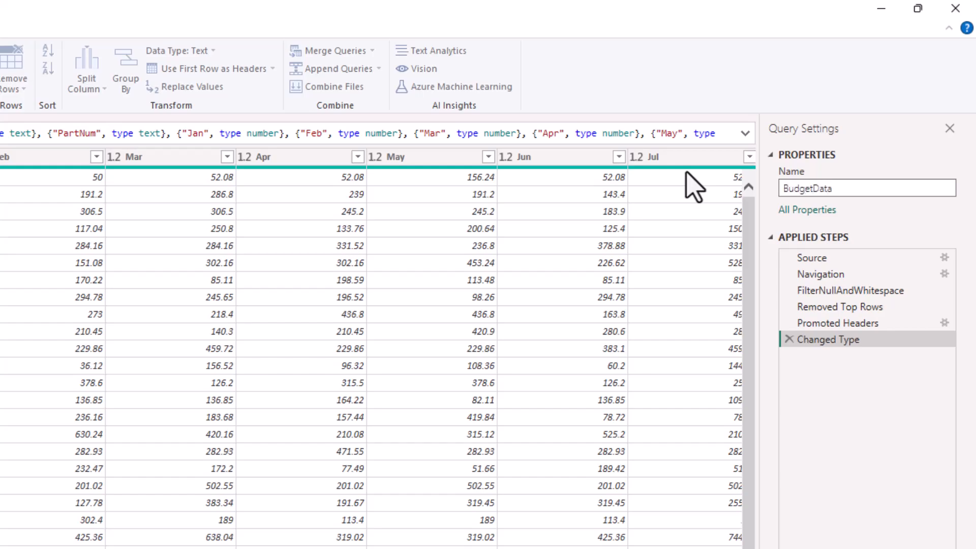
{"action": "key", "text": "Return"}
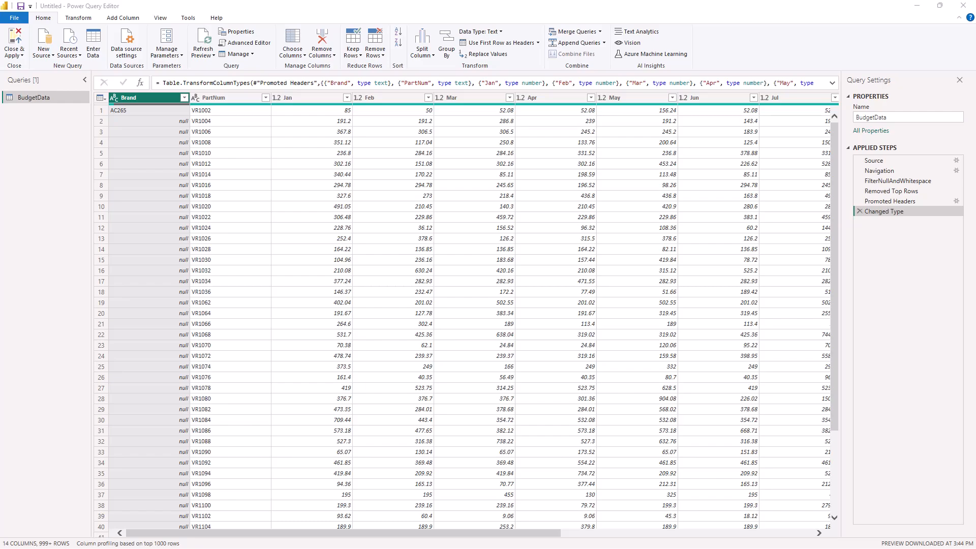
{"action": "left_click", "coordinate": [858, 213]}
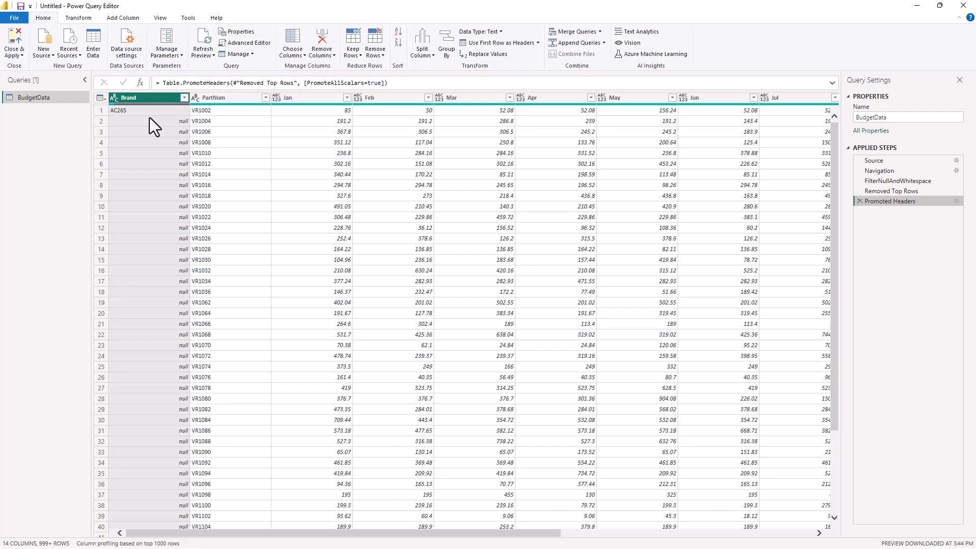
Step: Fill the null cells of the Brand column downward with the brand values above them and check the rows
{"action": "left_click", "coordinate": [184, 97]}
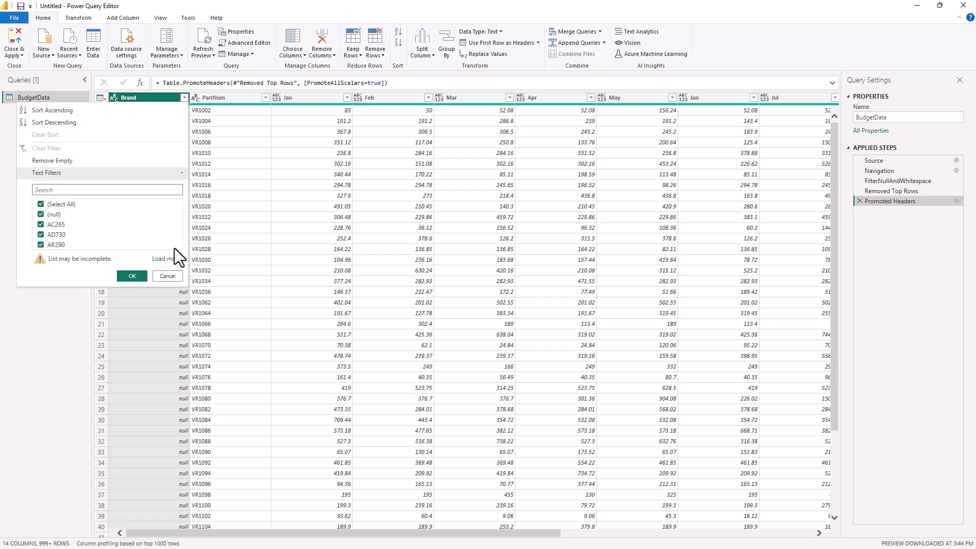
{"action": "left_click", "coordinate": [164, 277]}
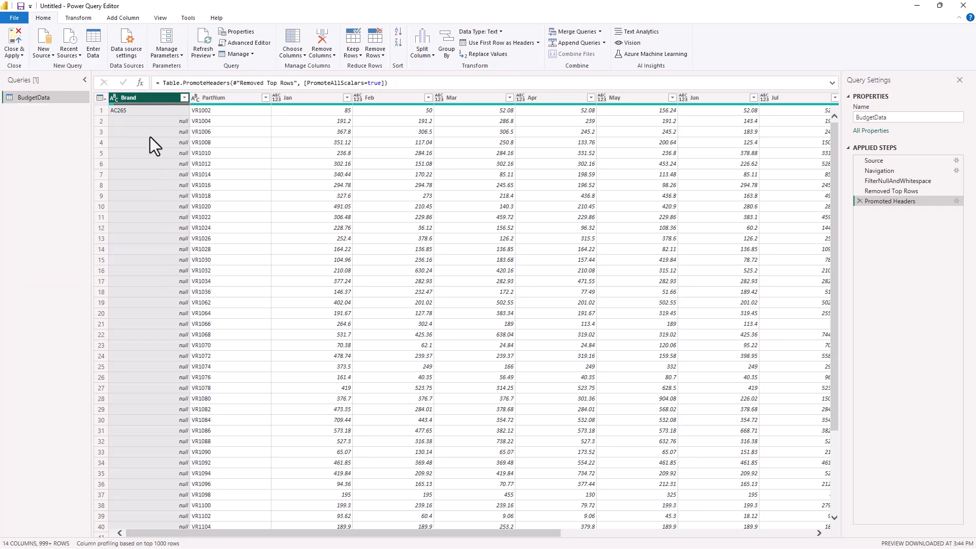
{"action": "right_click", "coordinate": [146, 100]}
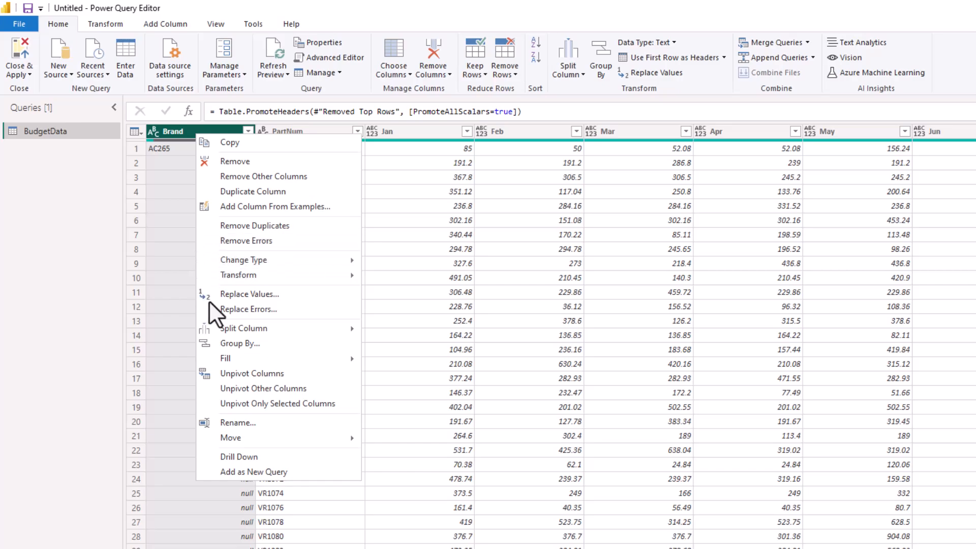
{"action": "mouse_move", "coordinate": [231, 359]}
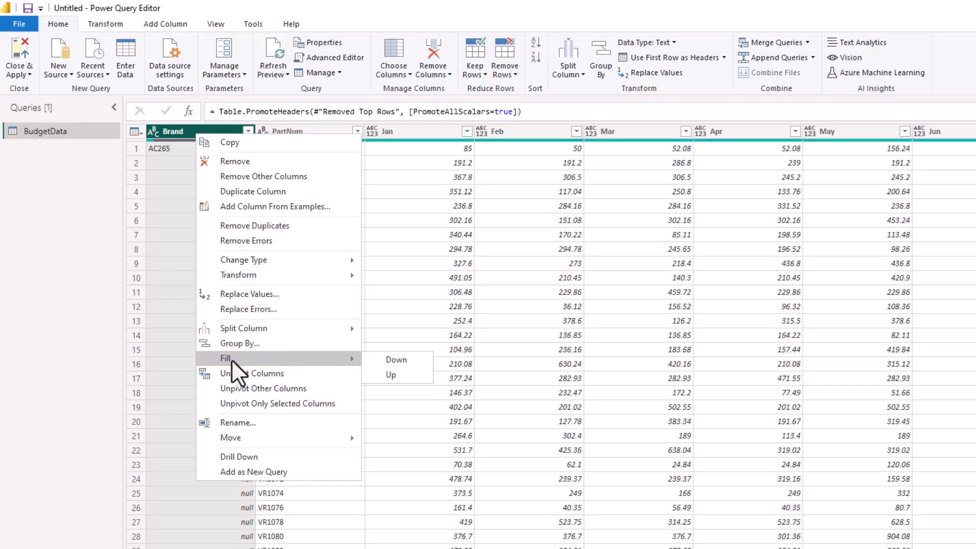
{"action": "left_click", "coordinate": [391, 361]}
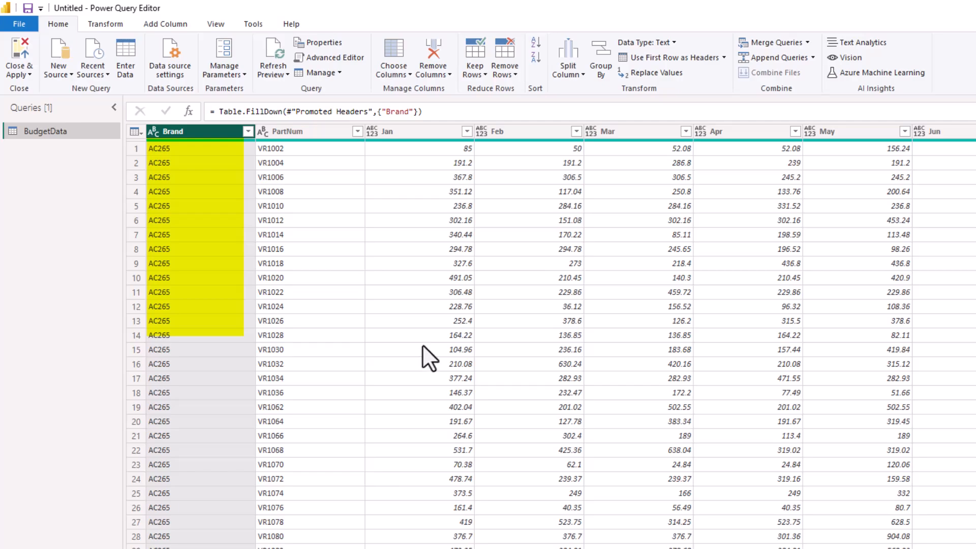
{"action": "scroll", "coordinate": [422, 344], "scroll_direction": "down", "scroll_amount": 20}
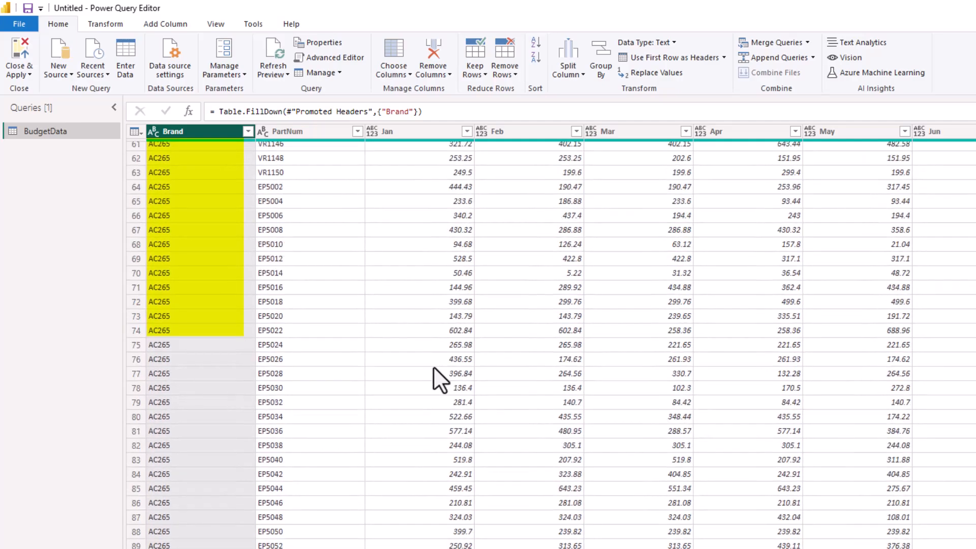
{"action": "scroll", "coordinate": [433, 366], "scroll_direction": "up", "scroll_amount": 20}
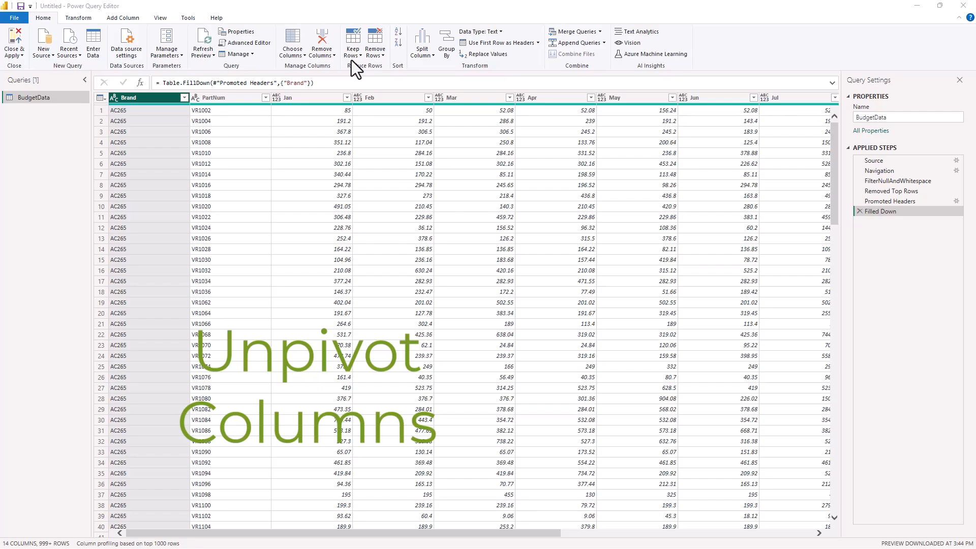
{"action": "left_click", "coordinate": [310, 99]}
{"action": "left_click_drag", "start_coordinate": [397, 535], "coordinate": [714, 507]}
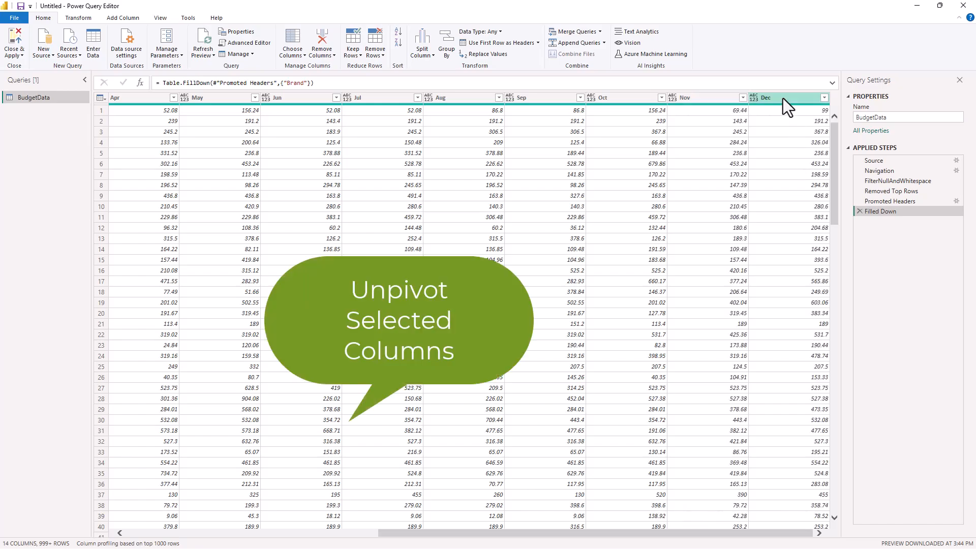
{"action": "left_click", "coordinate": [783, 98], "text": "shift"}
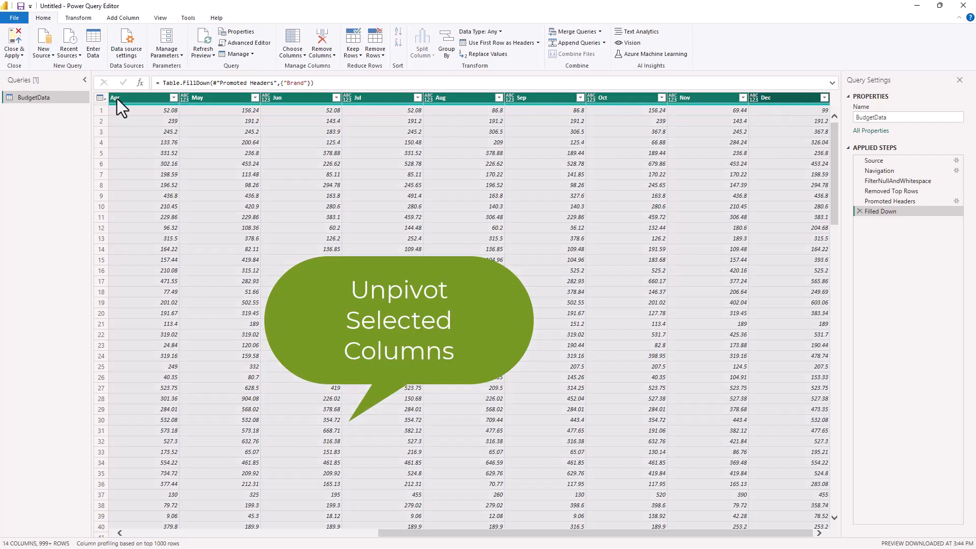
{"action": "right_click", "coordinate": [144, 97]}
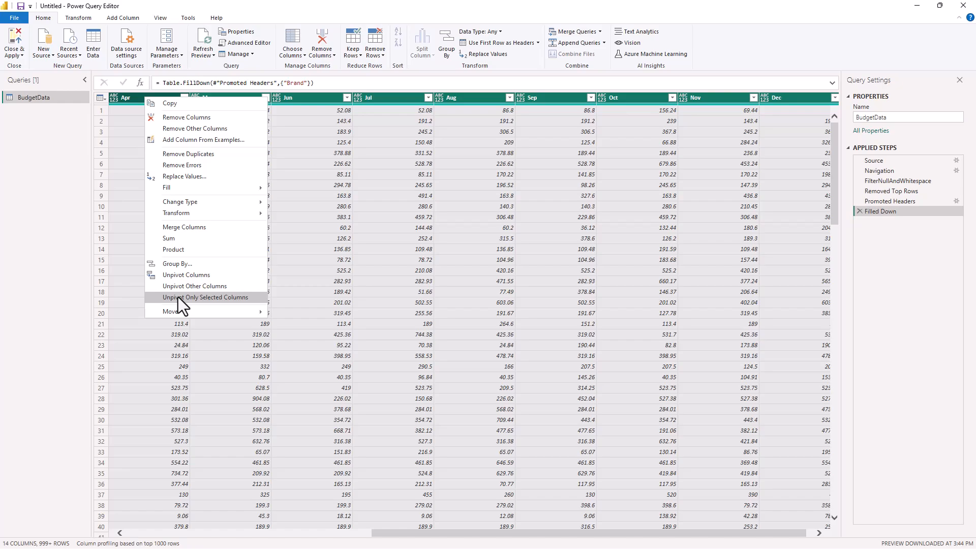
{"action": "left_click", "coordinate": [312, 183]}
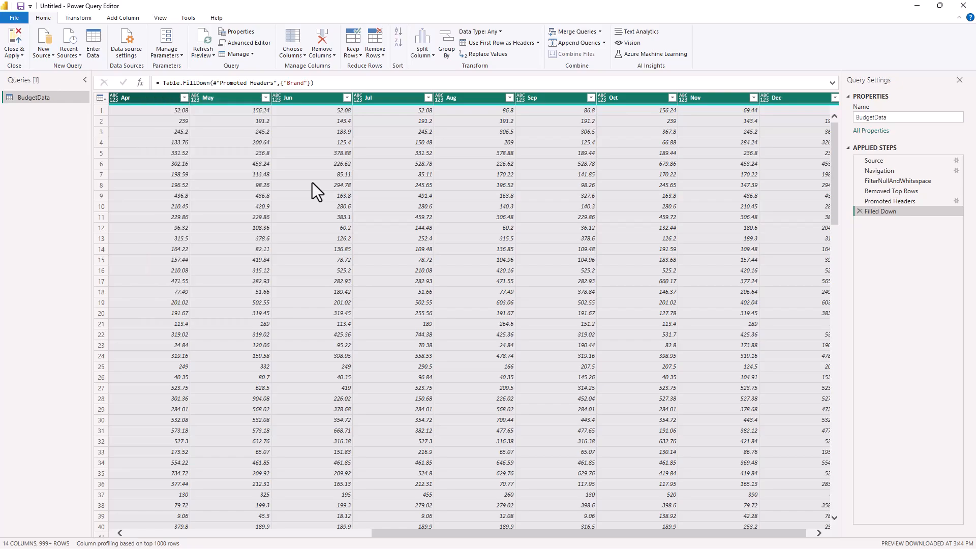
{"action": "left_click", "coordinate": [312, 184]}
Step: Unpivot all columns other than Brand and PartNum
{"action": "left_click_drag", "start_coordinate": [469, 471], "coordinate": [174, 447]}
{"action": "left_click", "coordinate": [140, 99]}
{"action": "left_click", "coordinate": [139, 98]}
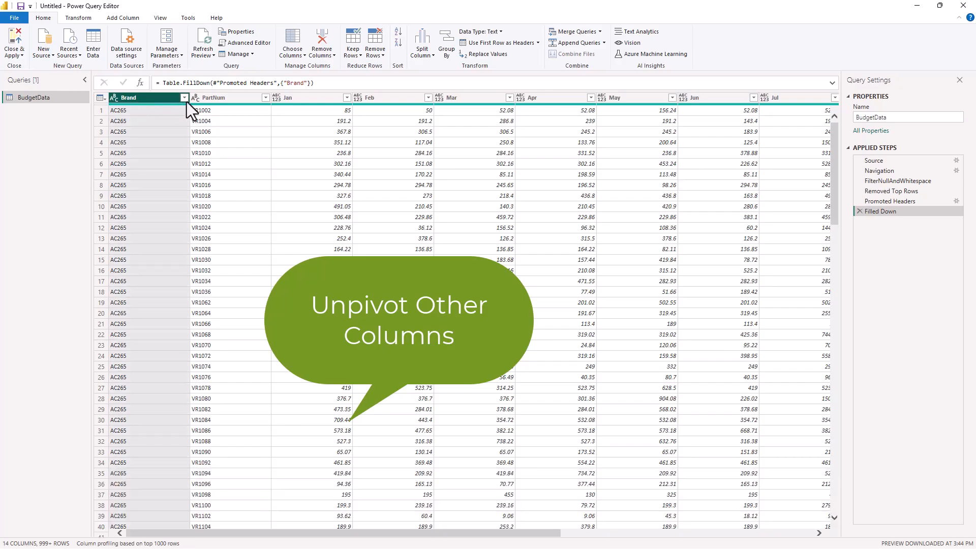
{"action": "left_click", "coordinate": [213, 100], "text": "ctrl"}
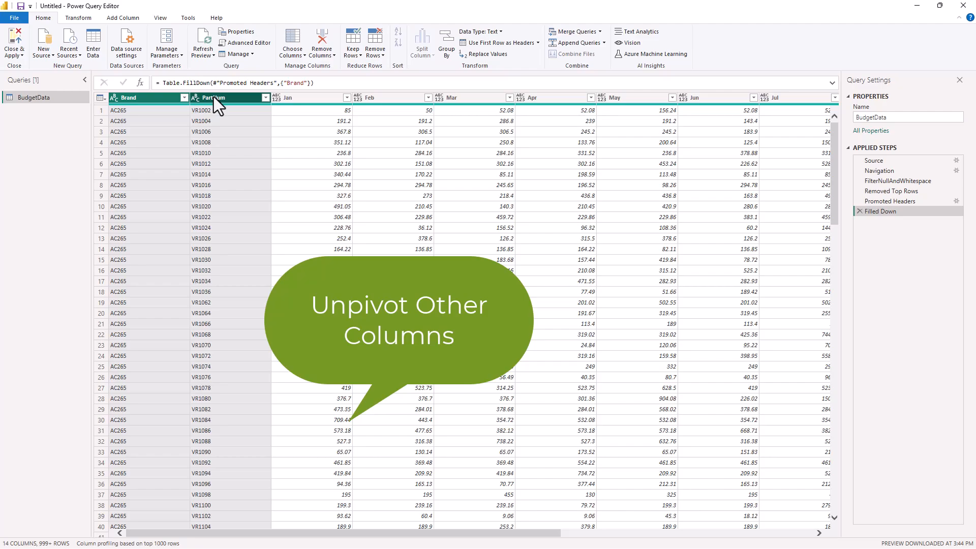
{"action": "right_click", "coordinate": [214, 99]}
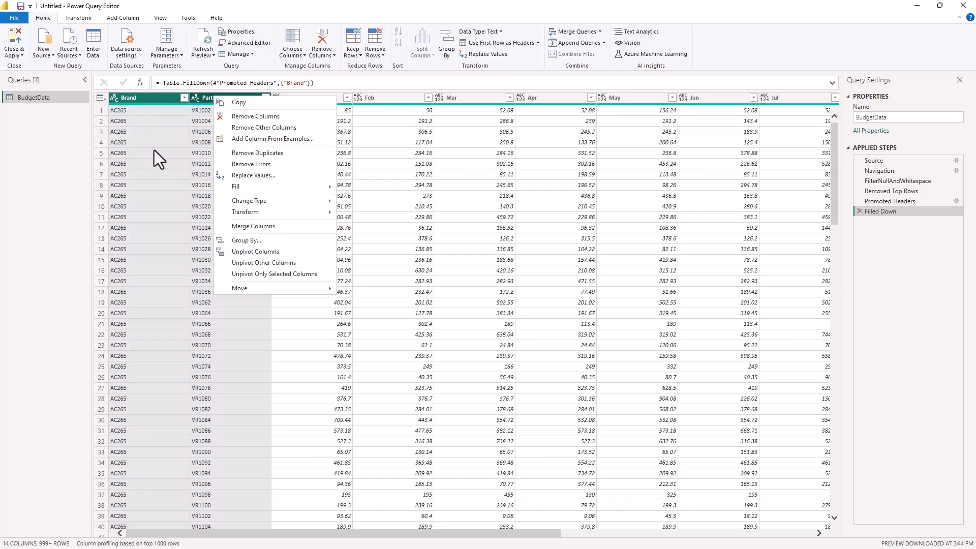
{"action": "left_click", "coordinate": [242, 263]}
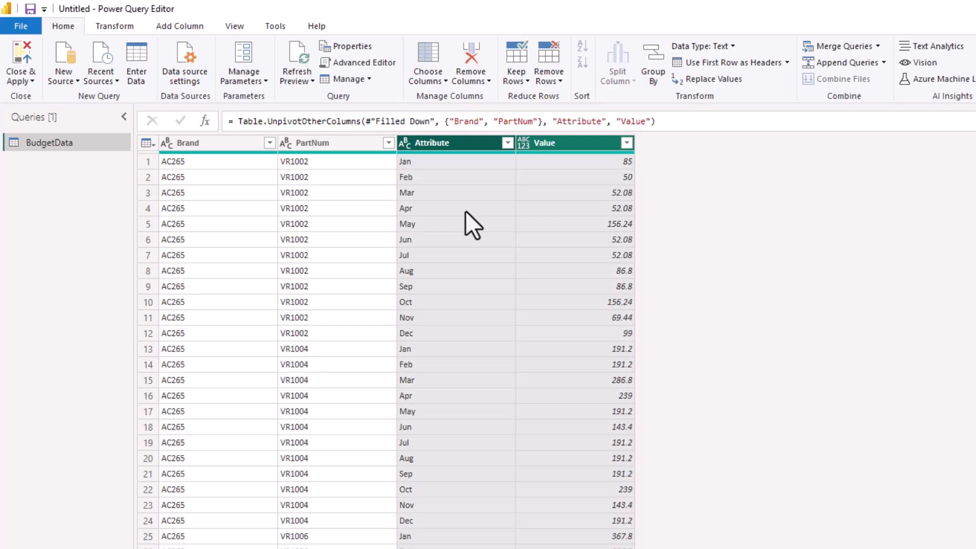
Step: Rename the Attribute column as Month
{"action": "double_click", "coordinate": [447, 144]}
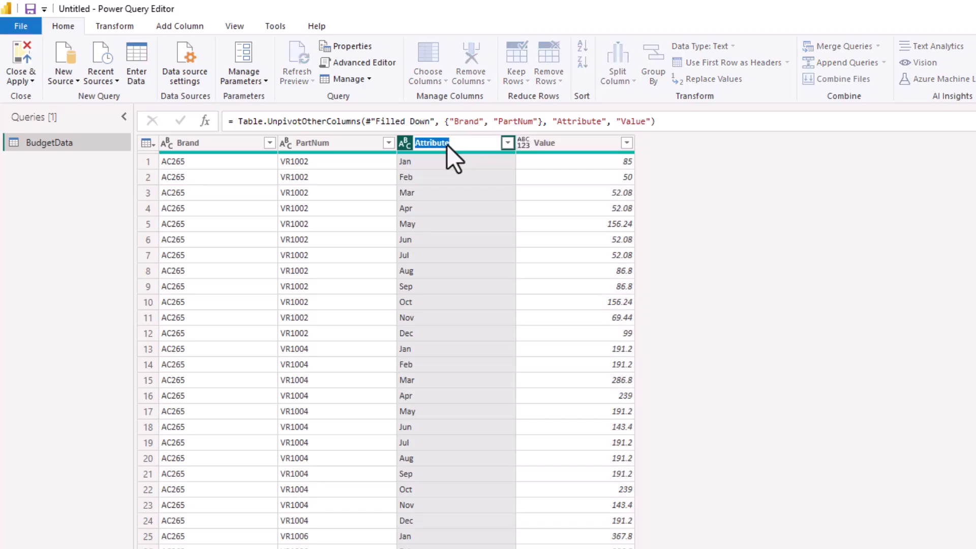
{"action": "type", "text": "Month"}
{"action": "key", "text": "Return"}
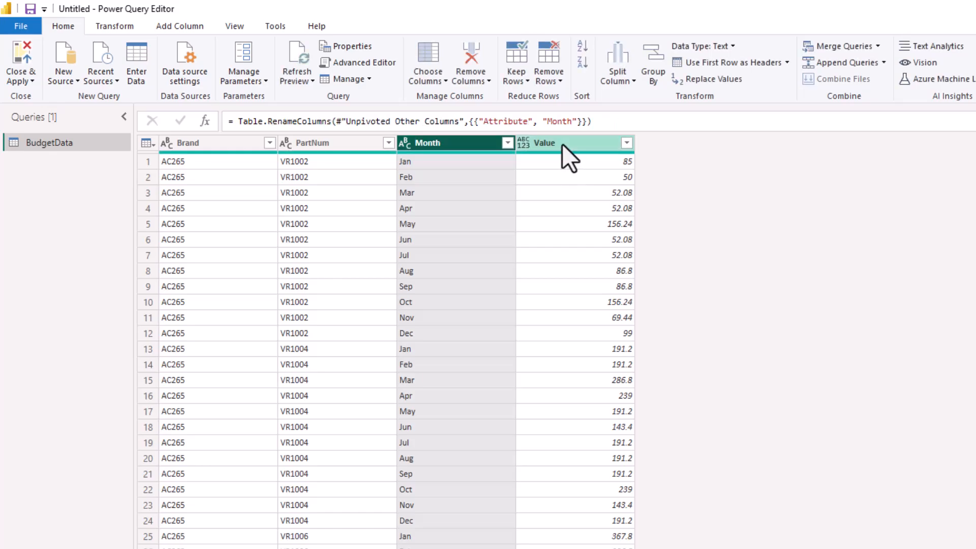
Step: Rename the Value column as Budget
{"action": "double_click", "coordinate": [562, 144]}
{"action": "type", "text": "Budge"}
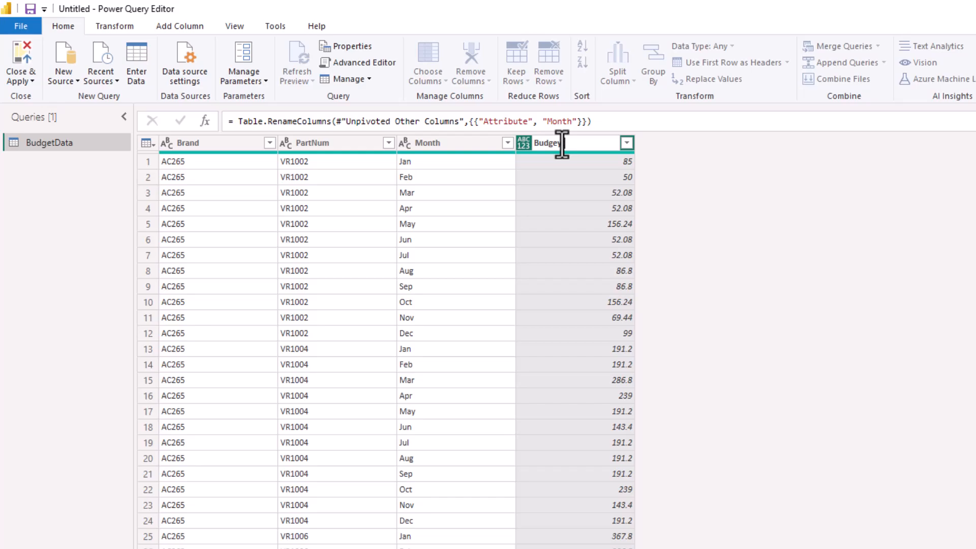
{"action": "type", "text": "yt"}
{"action": "key", "text": "Return"}
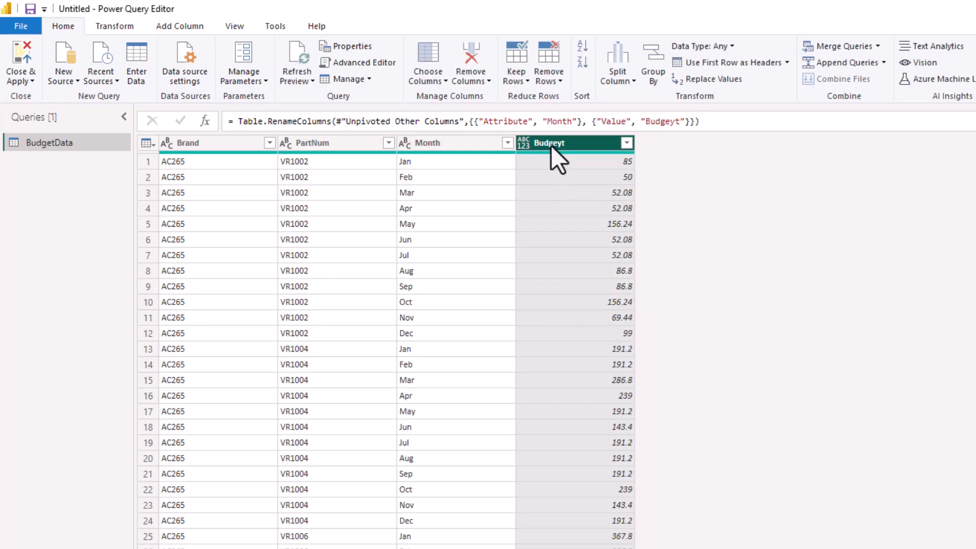
{"action": "double_click", "coordinate": [551, 144]}
{"action": "type", "text": "Budget"}
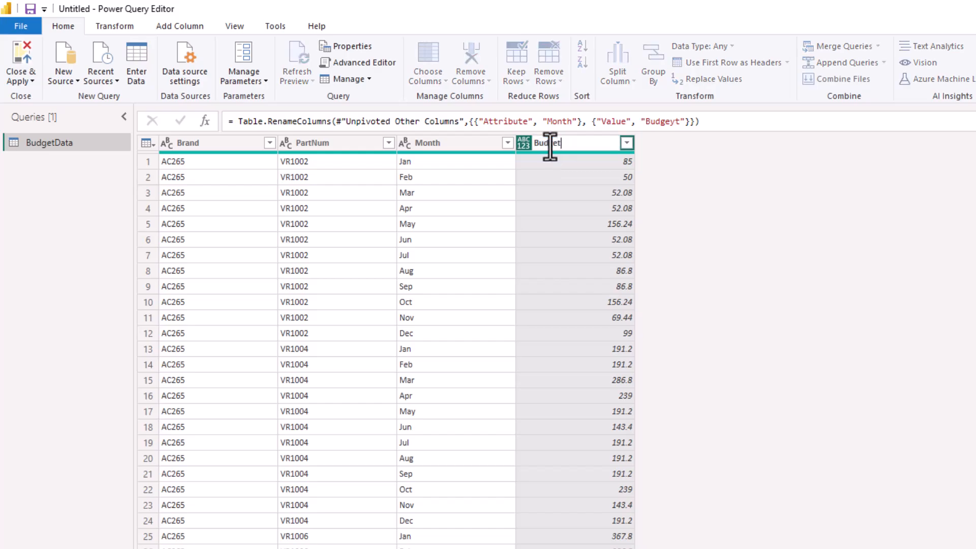
{"action": "key", "text": "Return"}
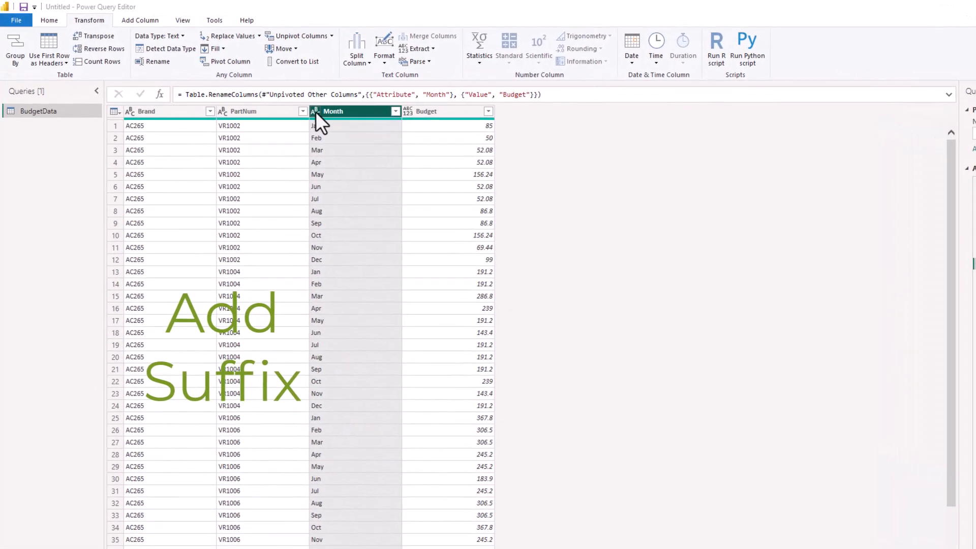
Step: Try to convert the Month column to the Date type, and delete the Changed Type step
{"action": "left_click", "coordinate": [316, 111]}
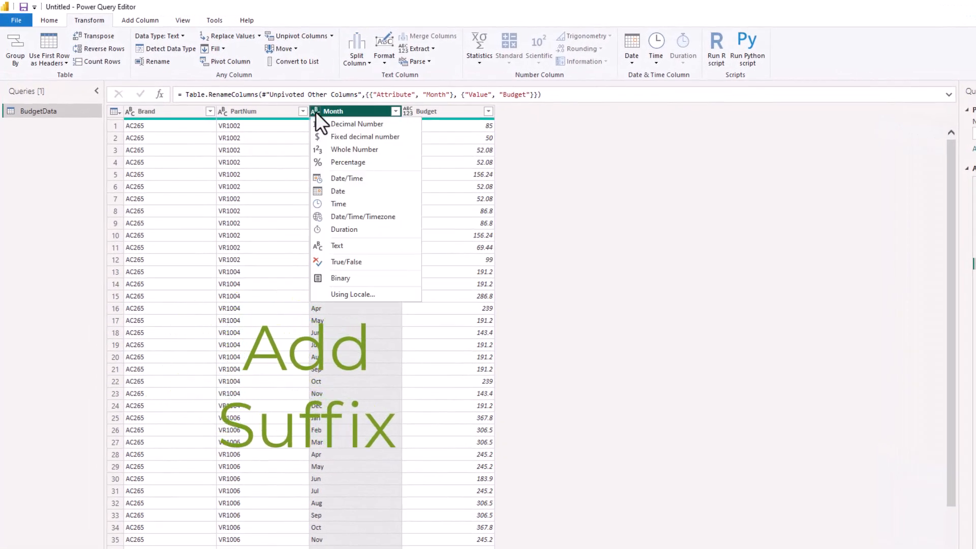
{"action": "left_click", "coordinate": [330, 190]}
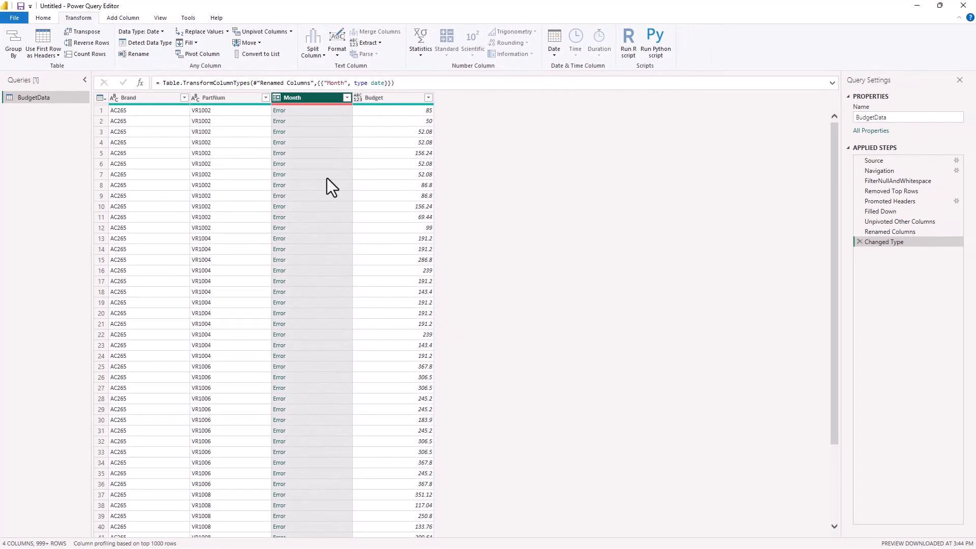
{"action": "left_click", "coordinate": [859, 242]}
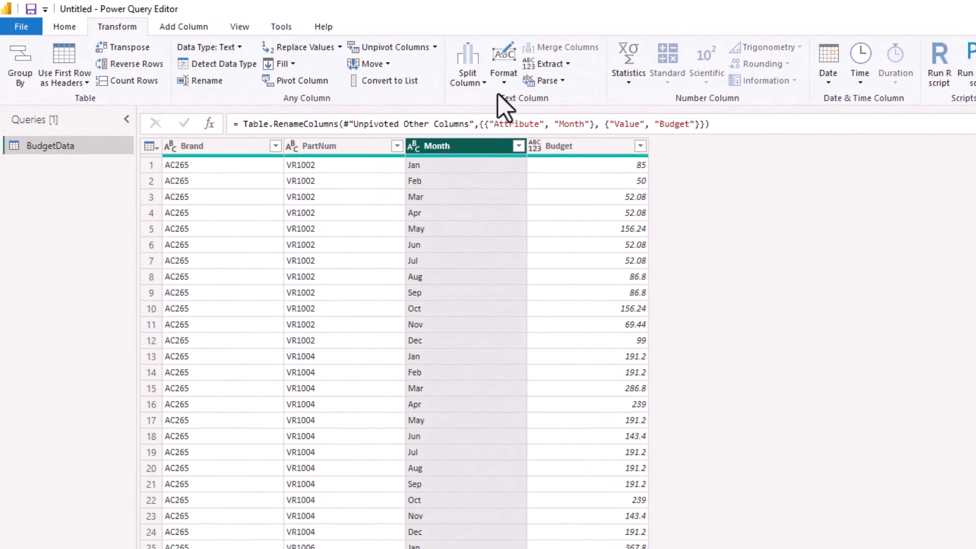
Step: Add the suffix ",2024" to every value in the Month column
{"action": "left_click", "coordinate": [505, 81]}
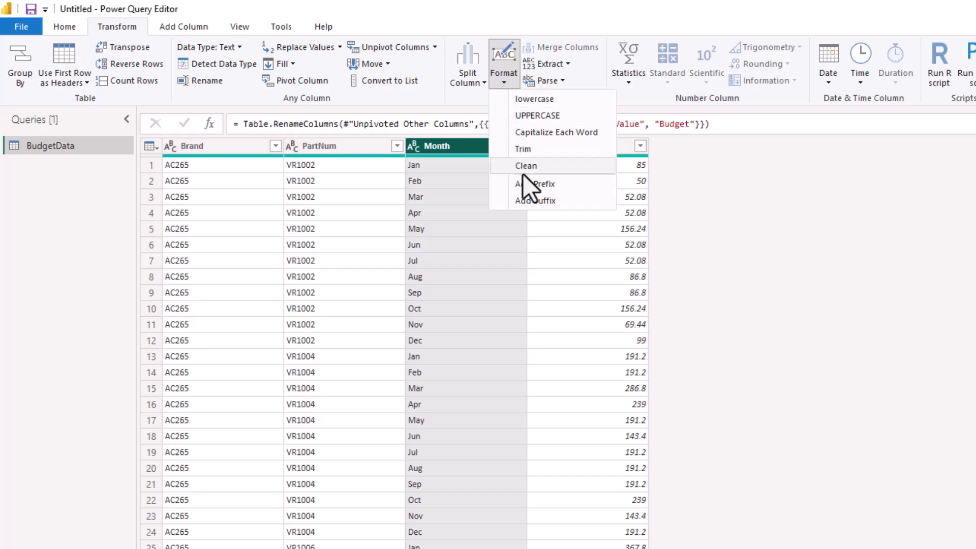
{"action": "left_click", "coordinate": [533, 201]}
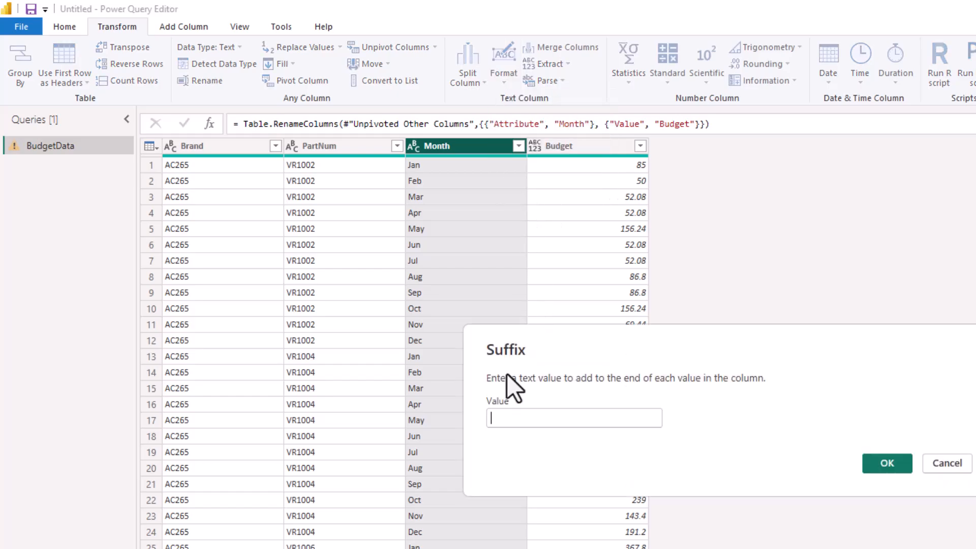
{"action": "type", "text": ",2024"}
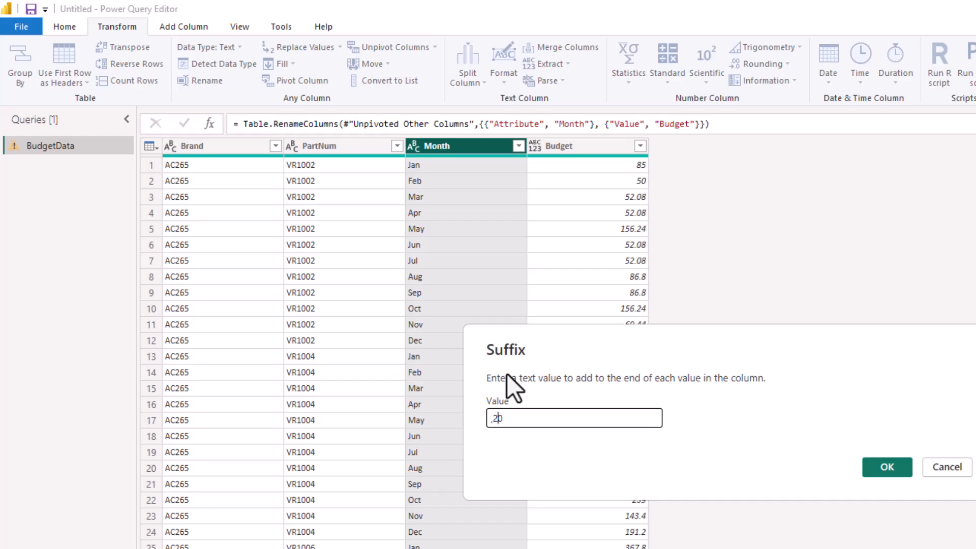
{"action": "left_click", "coordinate": [887, 467]}
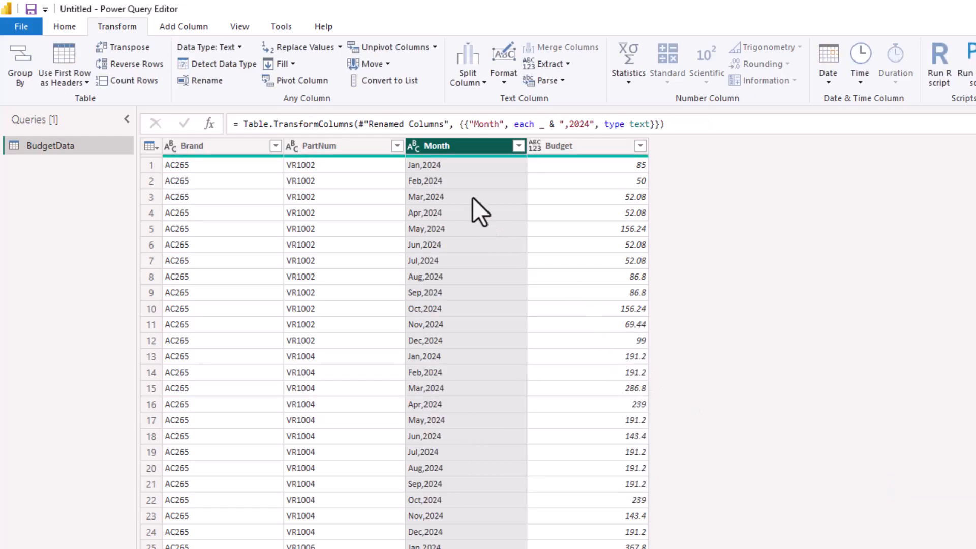
Step: Set the Month column's data type to Date and the Budget column's to Fixed decimal number, checking the PartNum and Brand columns
{"action": "left_click", "coordinate": [412, 147]}
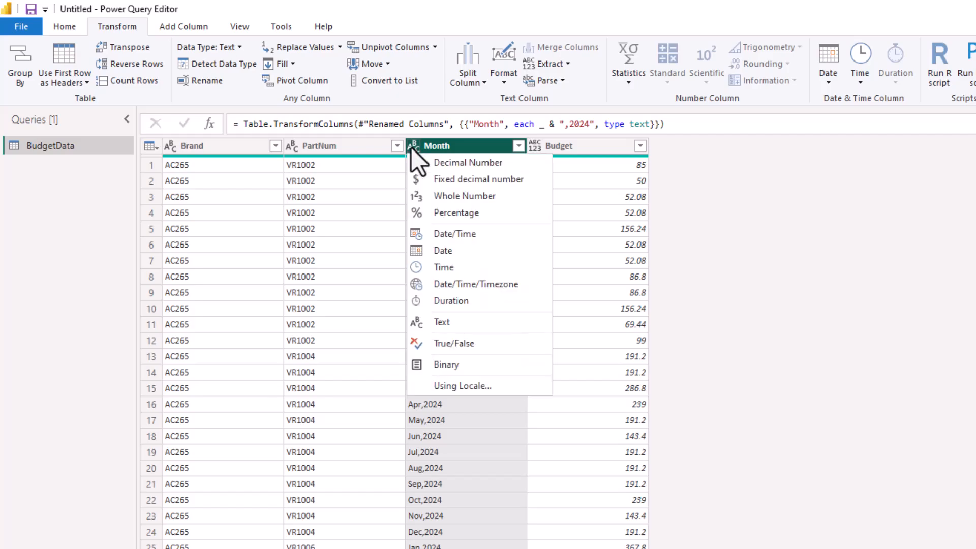
{"action": "left_click", "coordinate": [412, 252]}
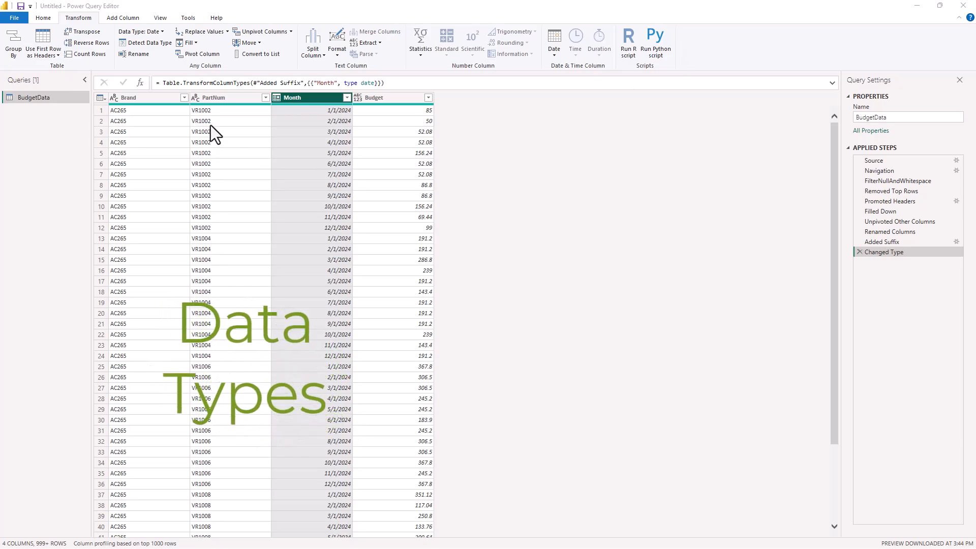
{"action": "left_click", "coordinate": [396, 99]}
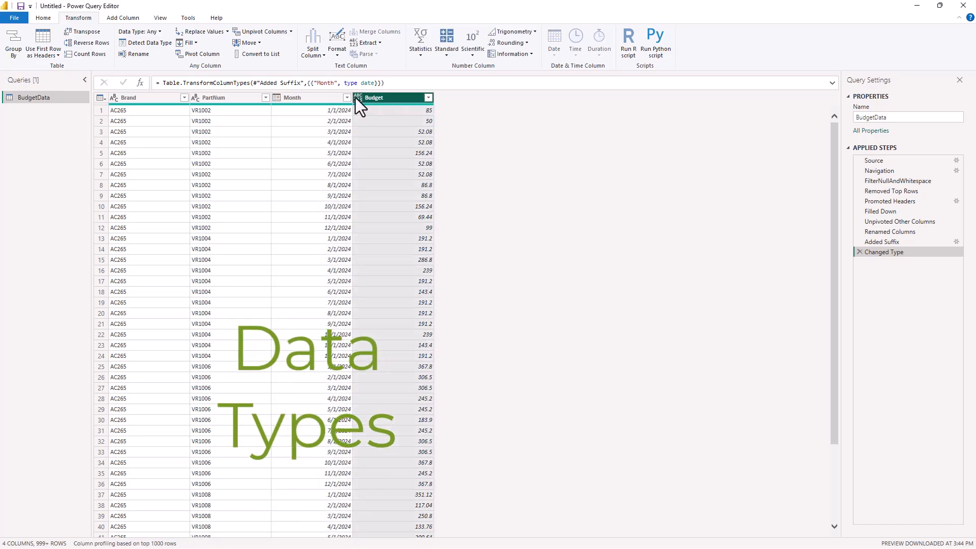
{"action": "left_click", "coordinate": [356, 99]}
{"action": "left_click", "coordinate": [385, 121]}
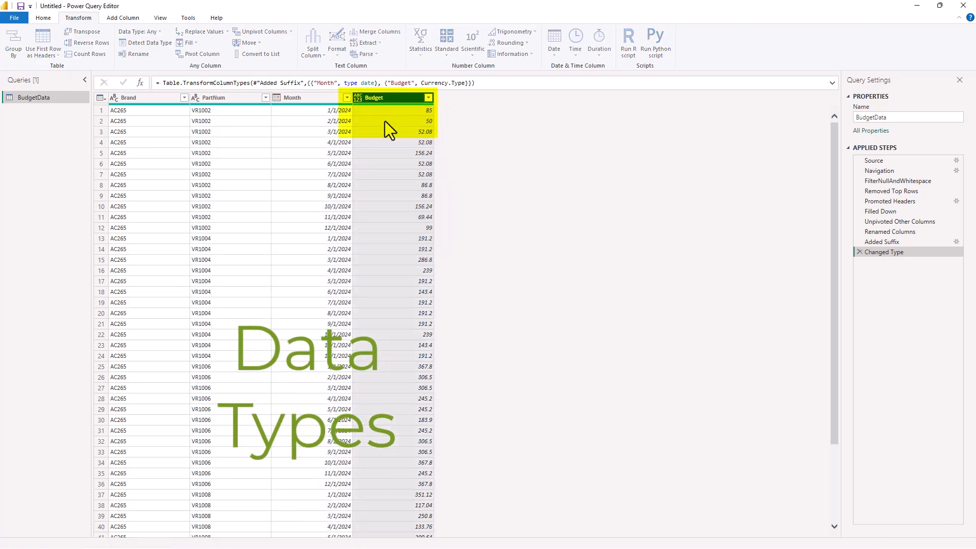
{"action": "left_click", "coordinate": [217, 100]}
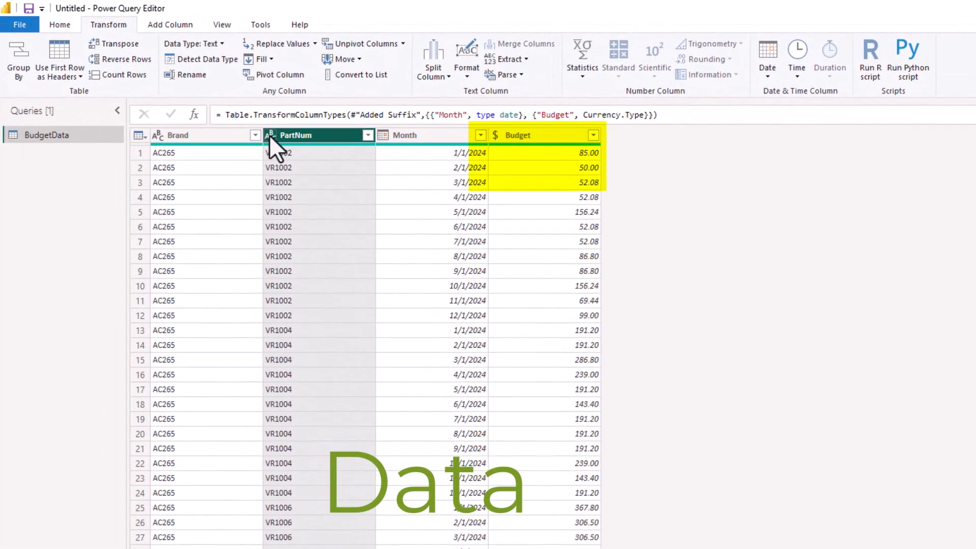
{"action": "left_click", "coordinate": [187, 136]}
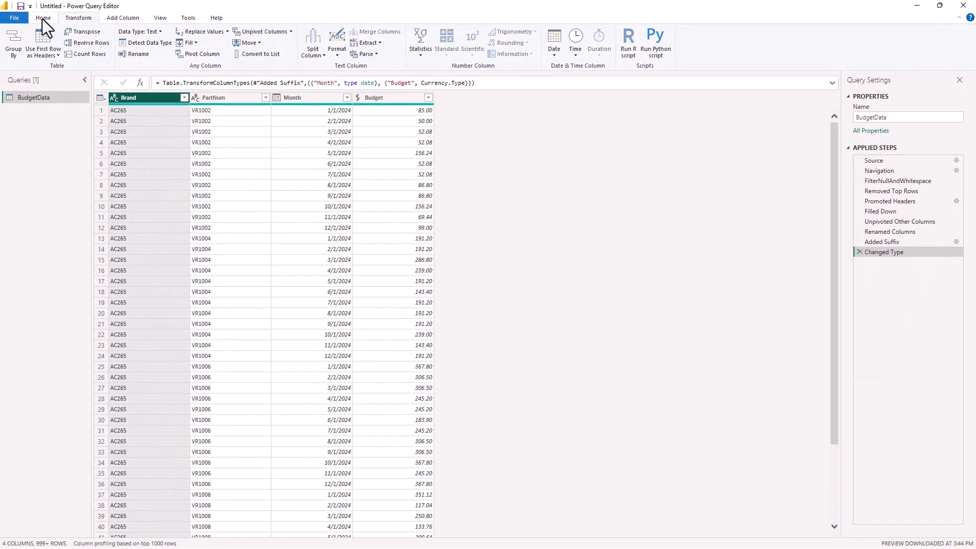
Step: Close the query editor and apply the BudgetData query changes to the report
{"action": "left_click", "coordinate": [43, 18]}
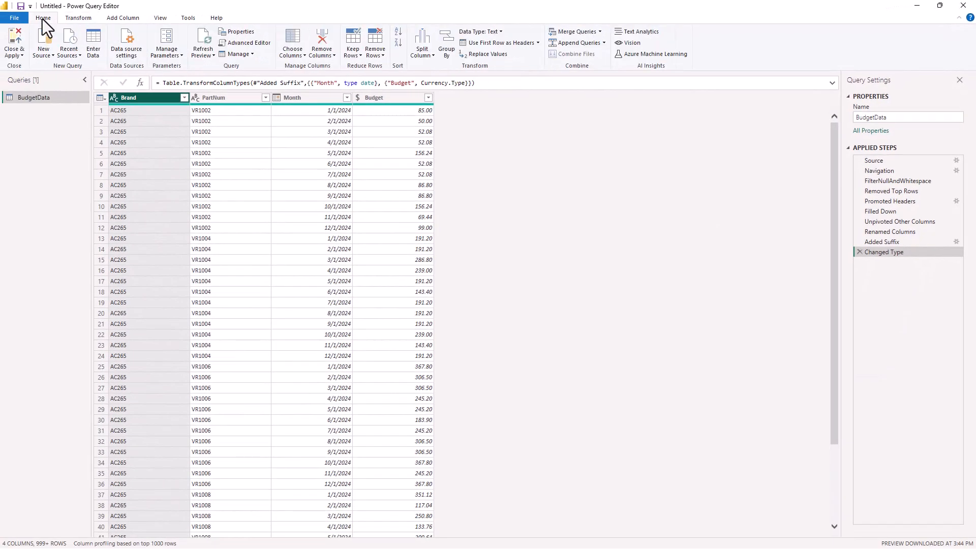
{"action": "left_click", "coordinate": [16, 53]}
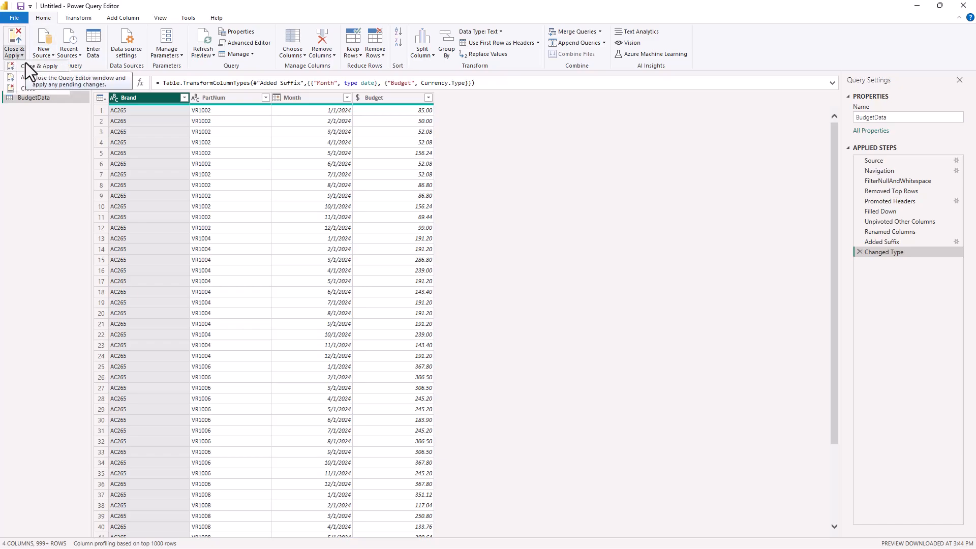
{"action": "left_click", "coordinate": [26, 65]}
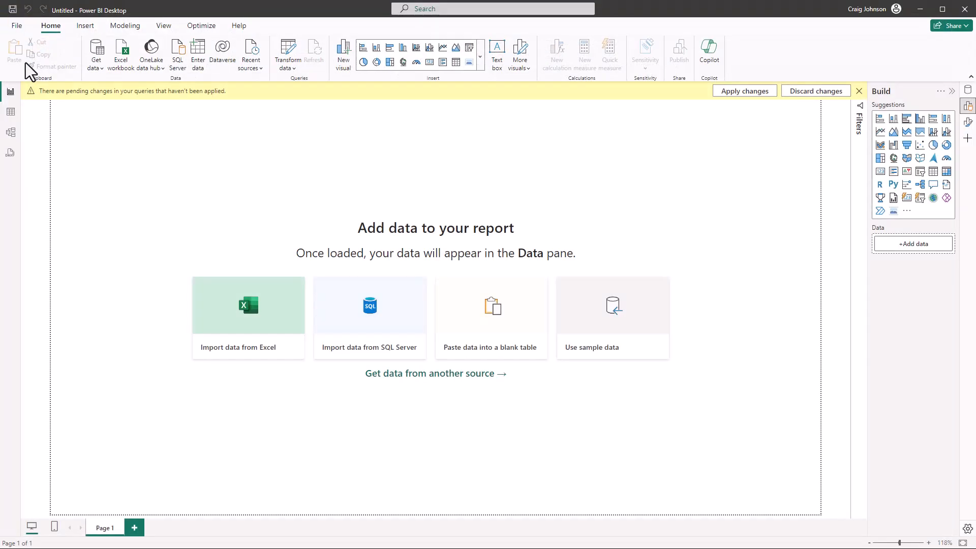